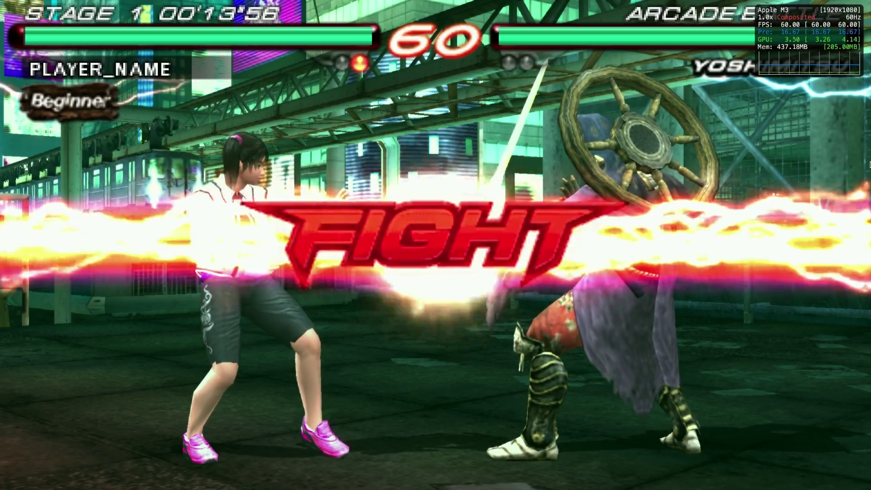
Punch Yoshimitsu away, then dash forward toward him in the Tekken round.
key("s")
key("Right")
key("Right")
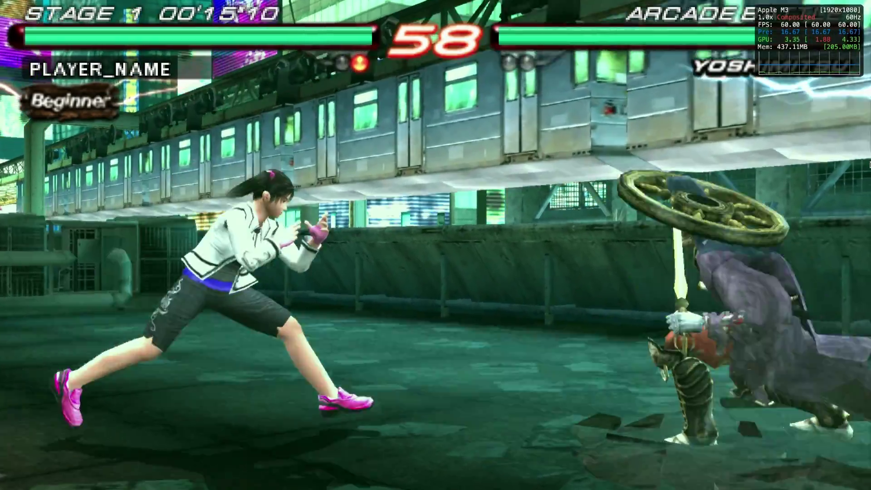
Download PPSSPP.dmg from ppsspp.org's download page, allow the download, and minimise Safari.
key("s")
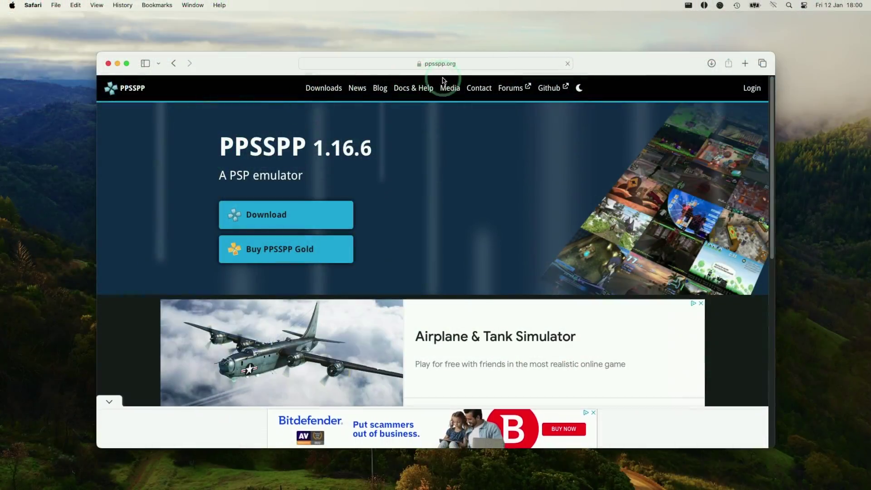
left_click(434, 63)
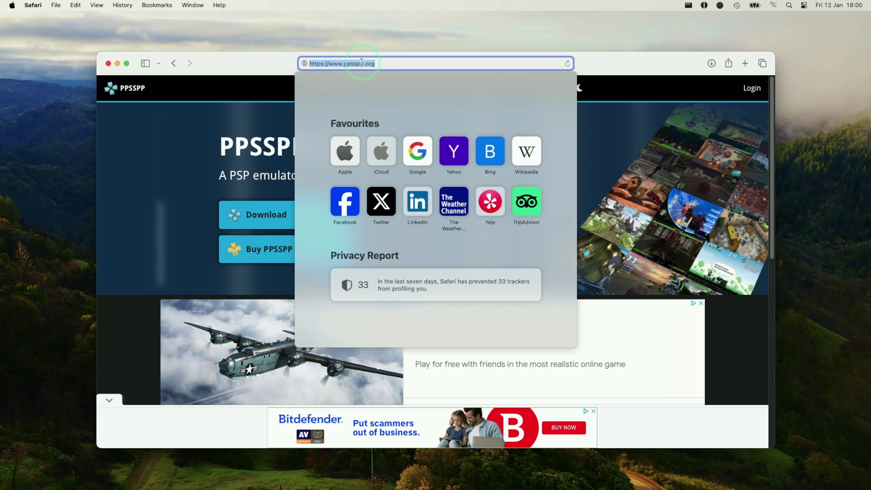
left_click(179, 189)
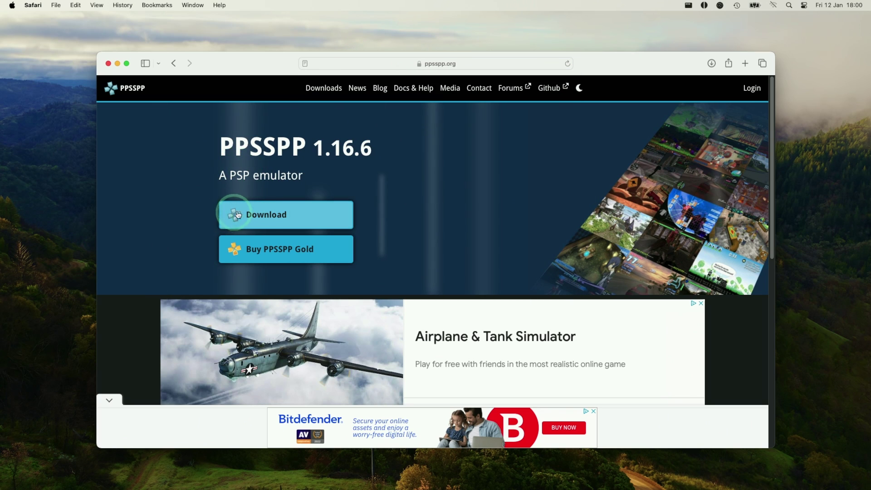
left_click(256, 217)
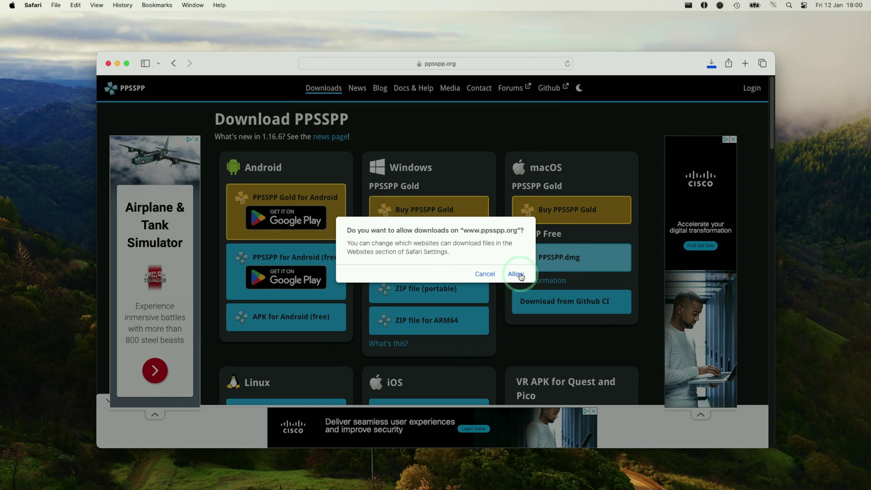
left_click(517, 275)
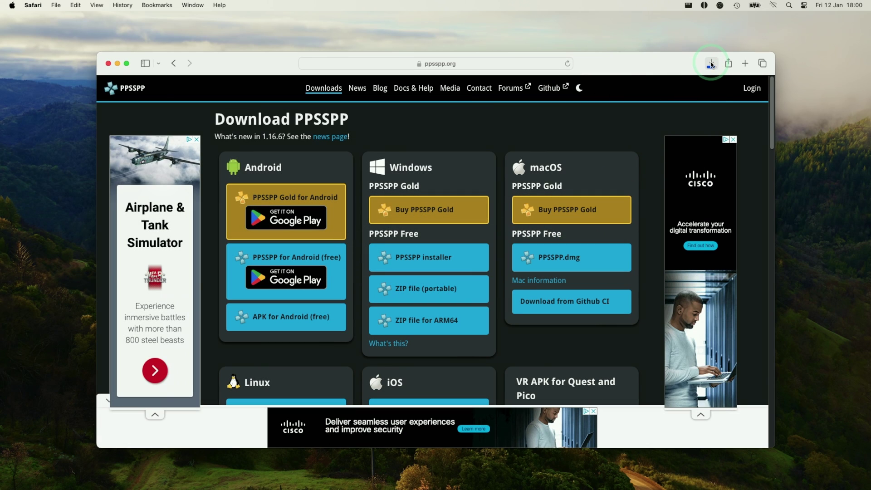
left_click(117, 63)
Open PPSSPP_macOS.dmg from the Downloads folder in Finder.
mouse_move(152, 488)
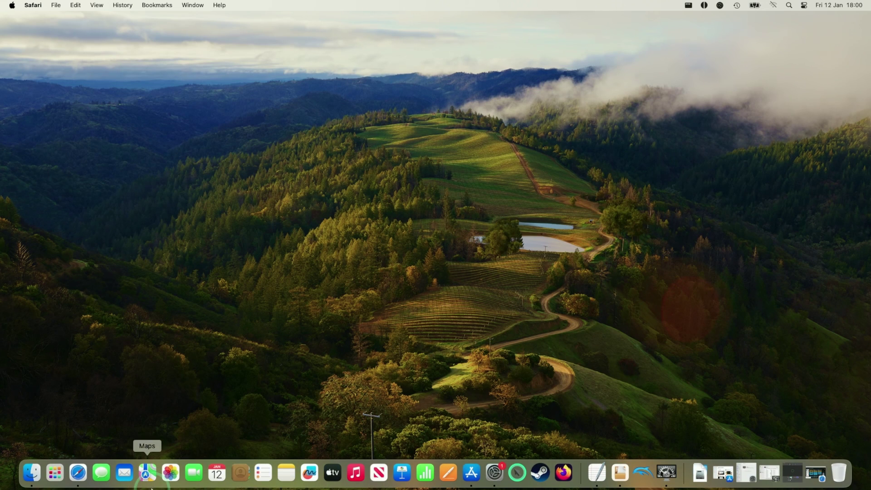
left_click(31, 474)
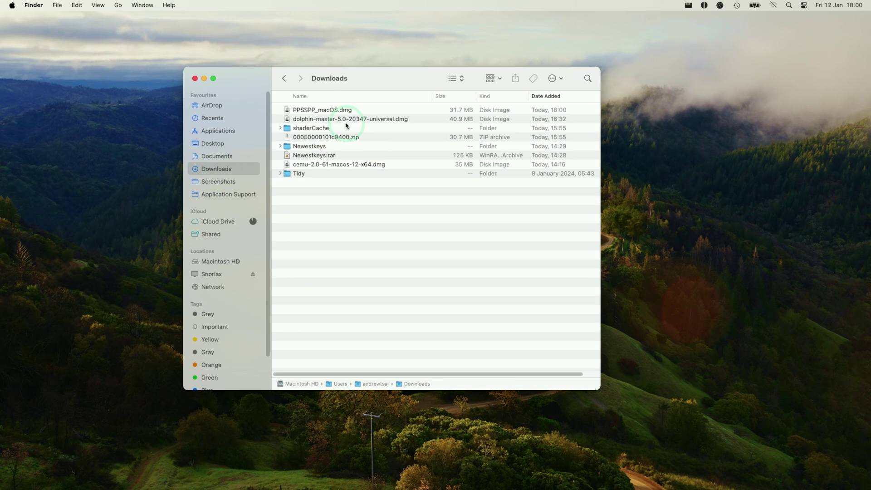
left_click(329, 110)
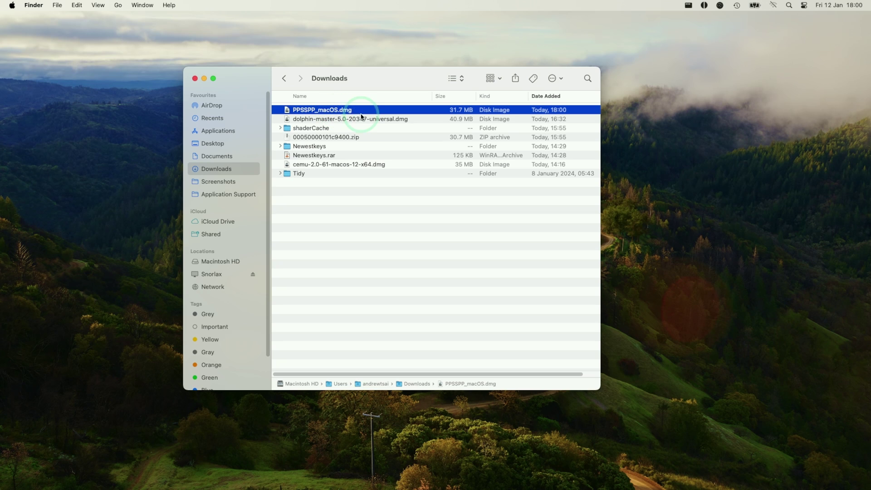
double_click(301, 115)
Copy PPSSPPSDL into Applications and launch it from there.
left_click(179, 170)
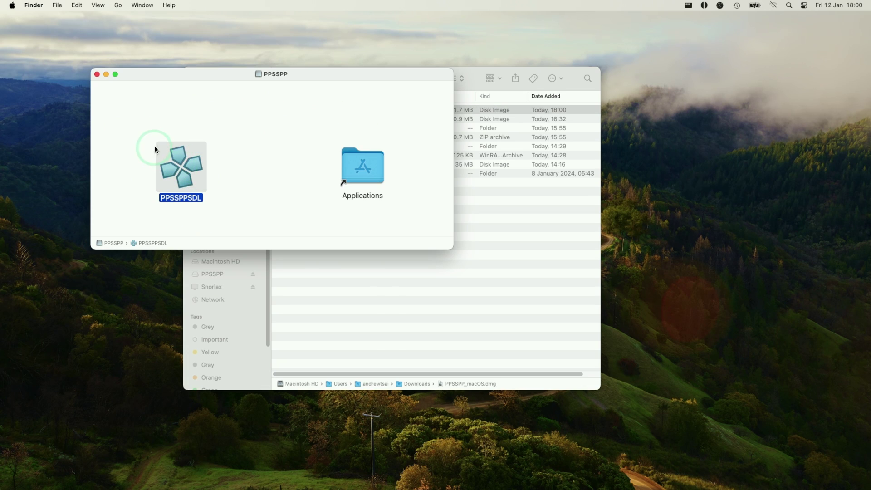
left_click_drag(180, 170, 468, 214)
scroll(585, 242, "down", 4)
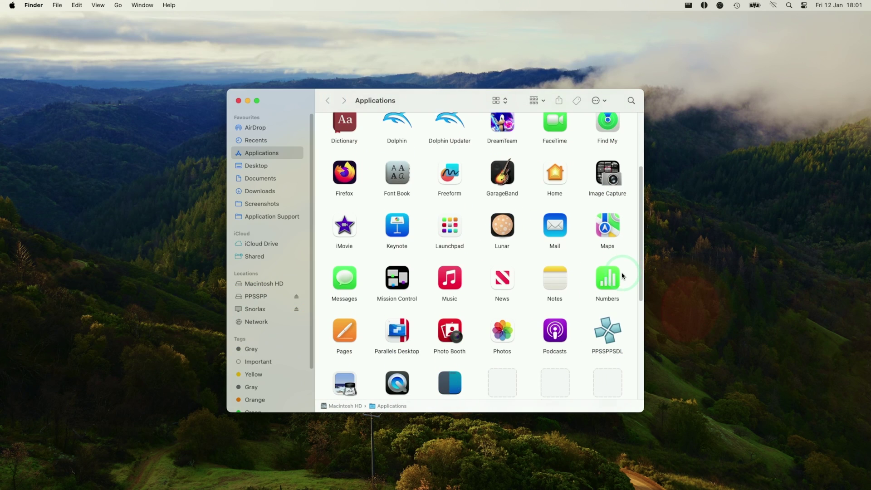
left_click(611, 320)
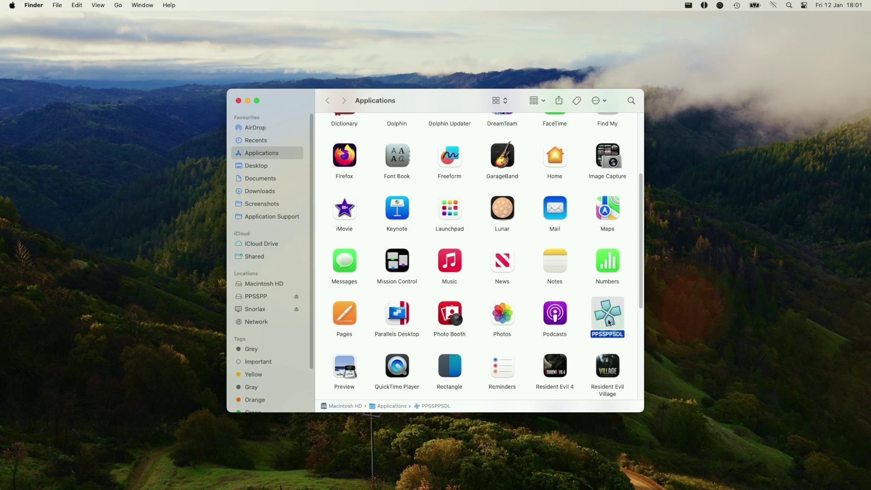
double_click(612, 319)
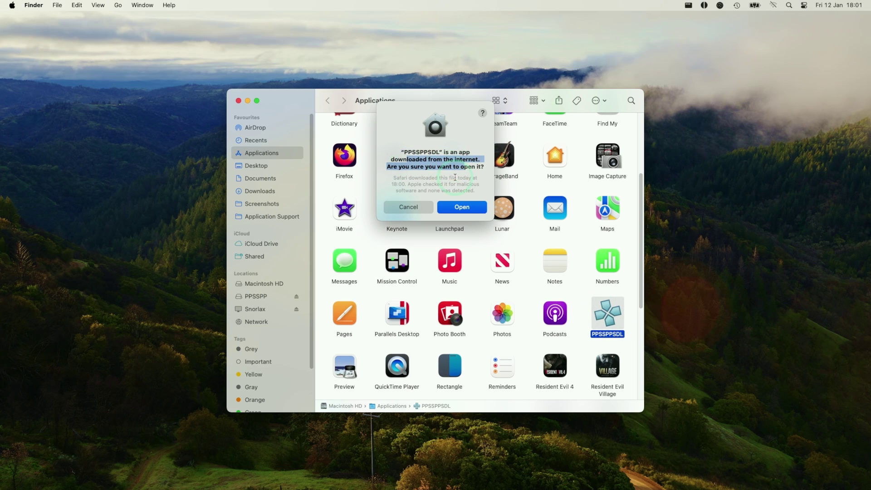
Approve opening PPSSPPSDL and switch to its Games file browser.
left_click(463, 208)
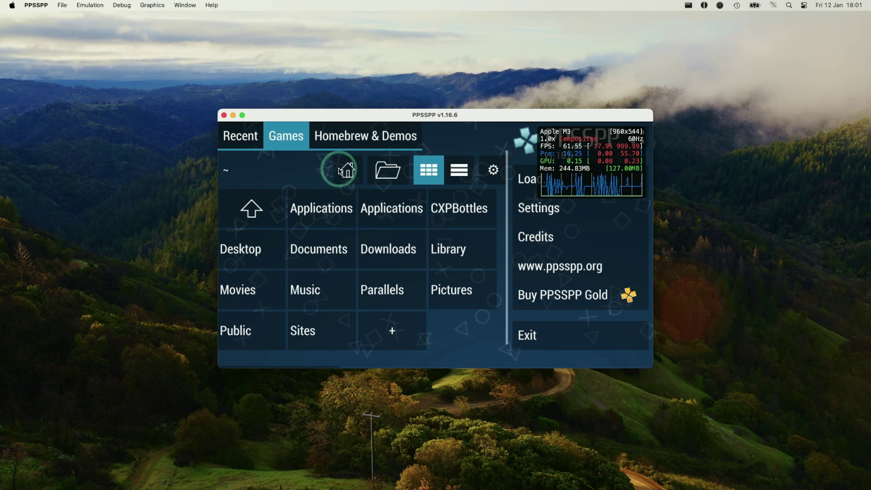
left_click(255, 142)
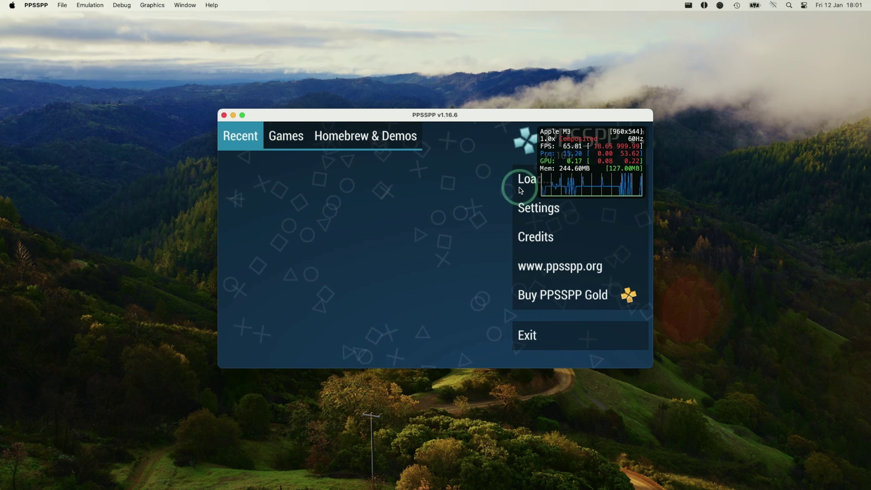
left_click(281, 145)
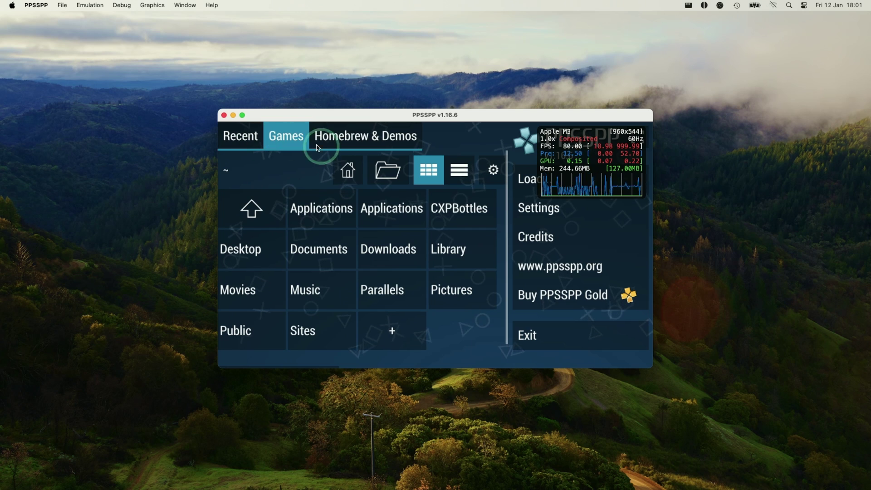
left_click(37, 7)
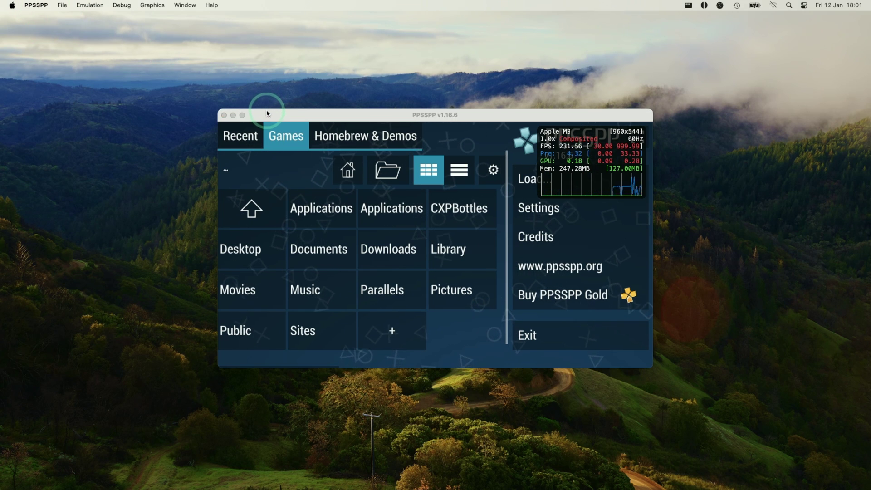
left_click(376, 137)
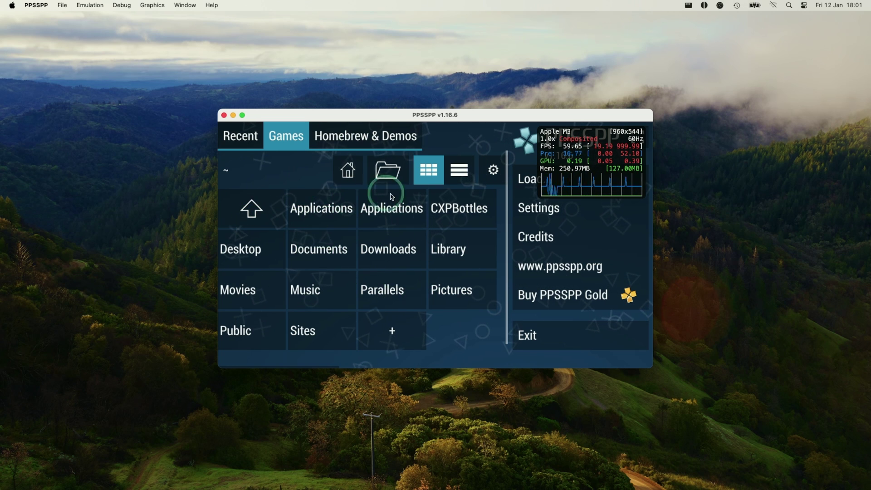
Navigate to /Volumes/Games/Emulation/PSP and launch God of War: Ghost of Sparta.
left_click(254, 211)
left_click(253, 209)
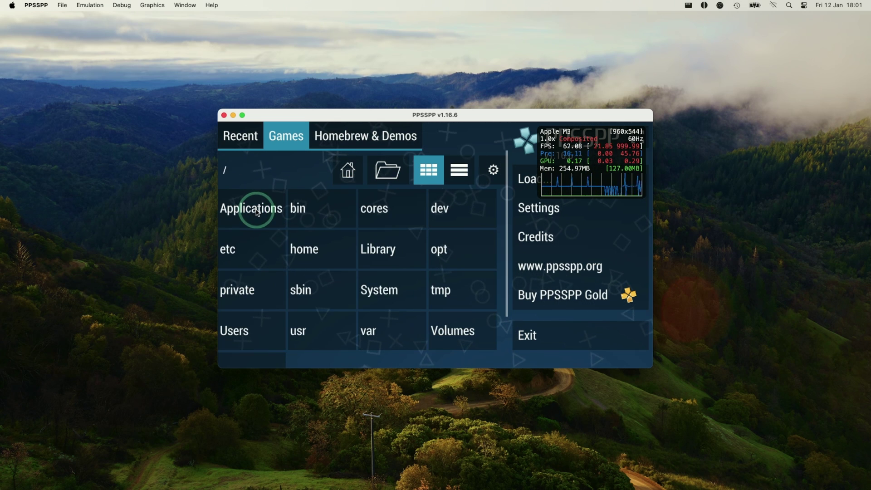
scroll(372, 297, "down", 2)
left_click(432, 312)
left_click(338, 214)
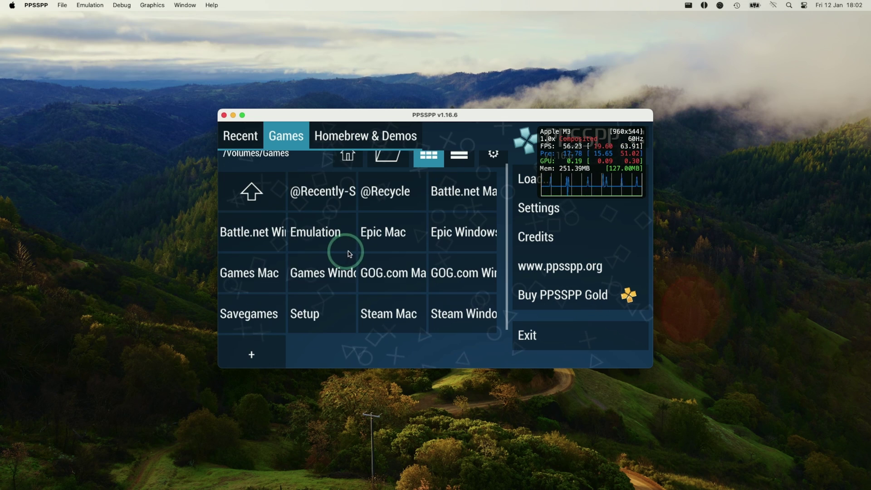
left_click(316, 245)
scroll(376, 268, "down", 1)
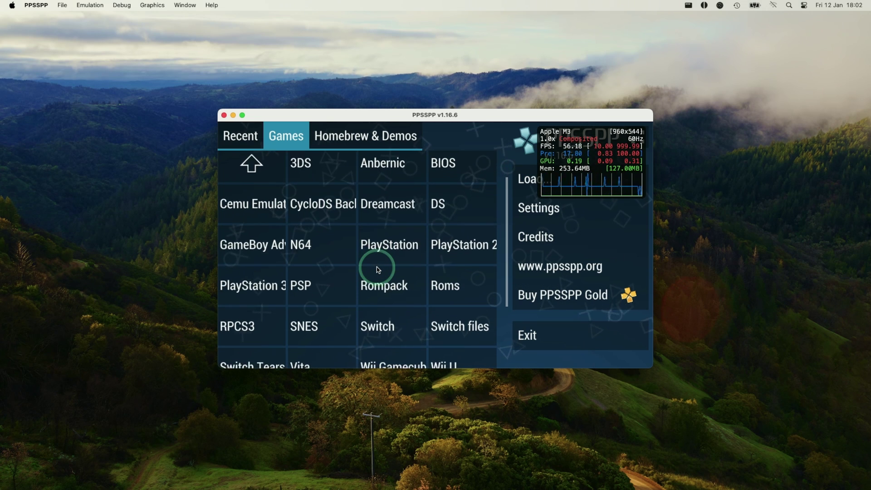
left_click(313, 279)
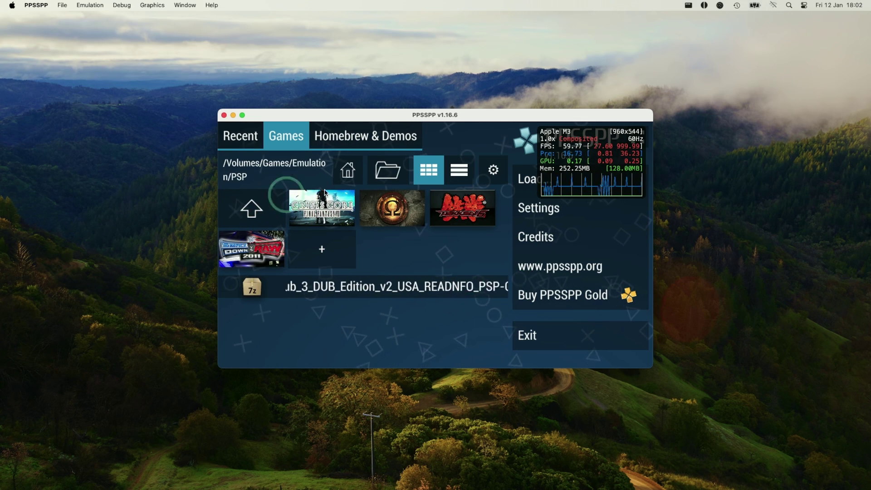
left_click(406, 211)
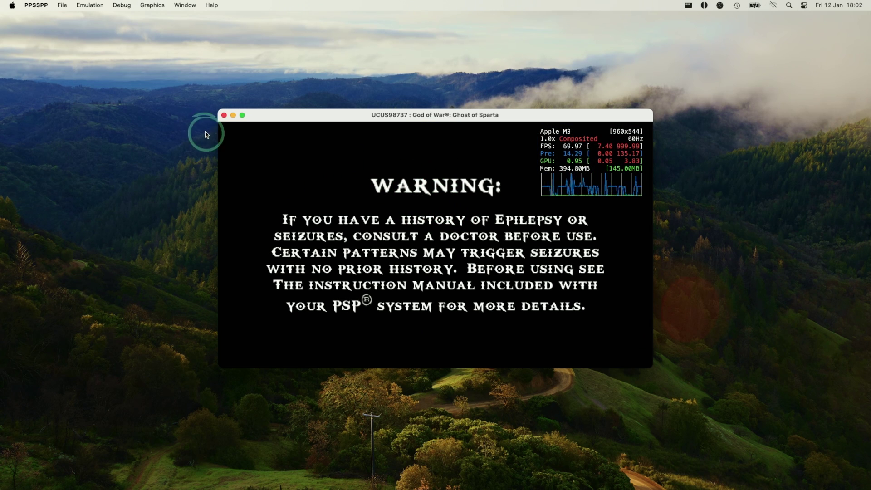
Pause God of War, show PPSSPP's Controls settings, and launch macOS System Settings.
left_click(90, 5)
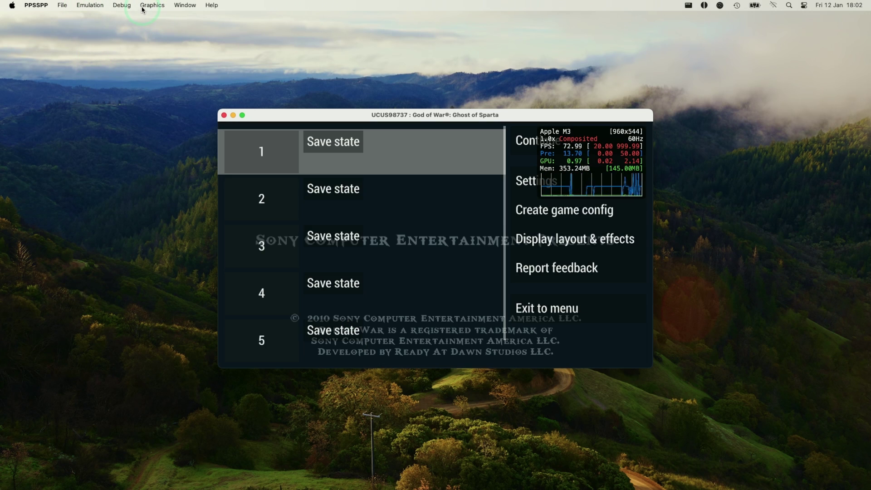
left_click(513, 183)
left_click(247, 165)
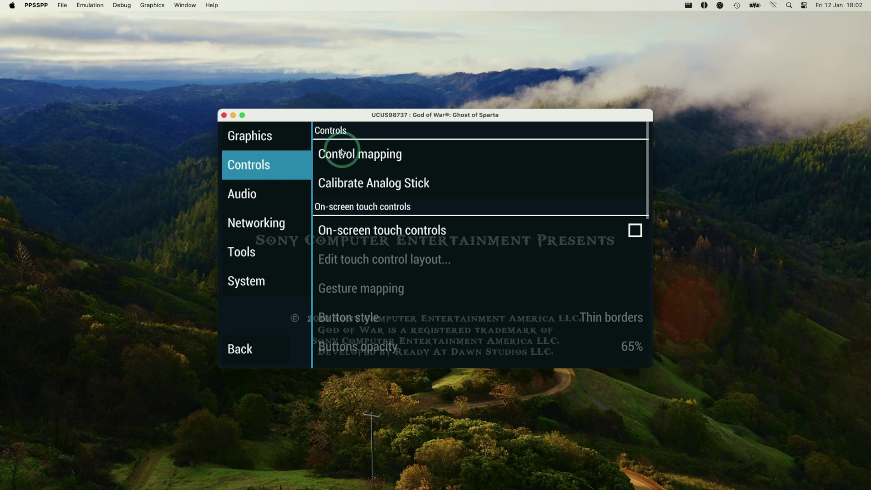
left_click(12, 5)
left_click(34, 31)
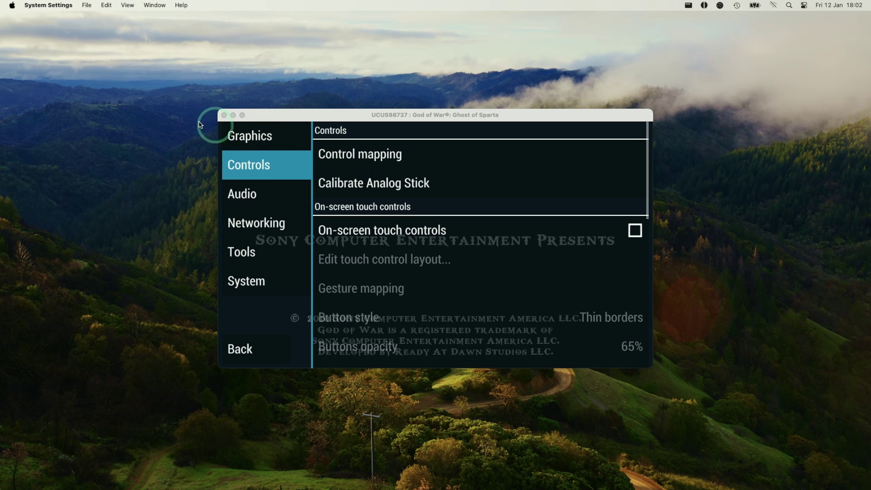
Connect the DualSense Wireless Controller from the Bluetooth pane's Nearby Devices list.
left_click(482, 473)
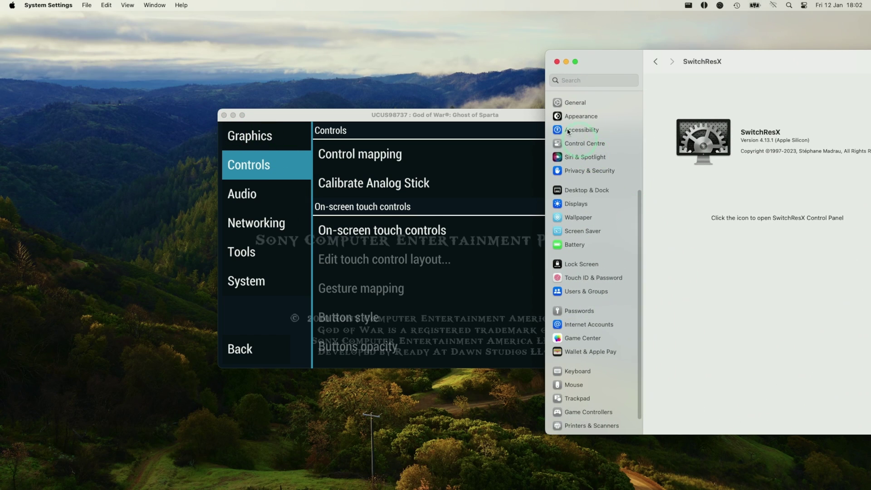
left_click(578, 164)
left_click_drag(750, 64, 735, 64)
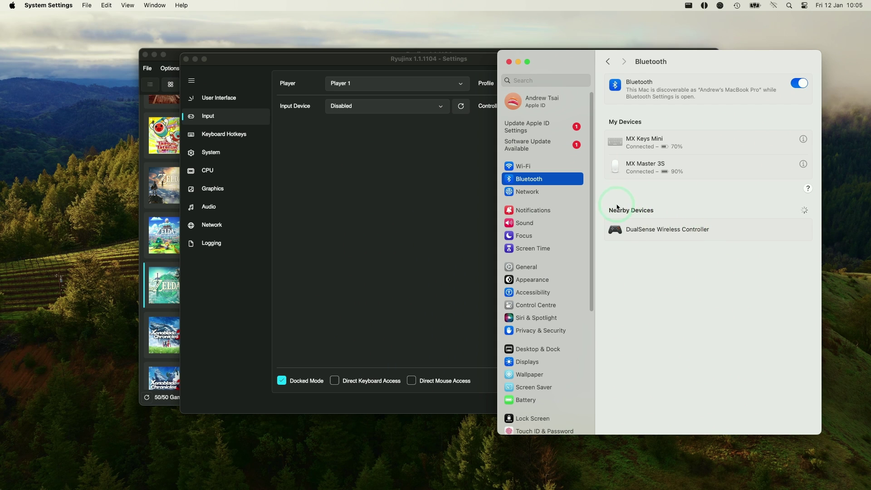
left_click(792, 230)
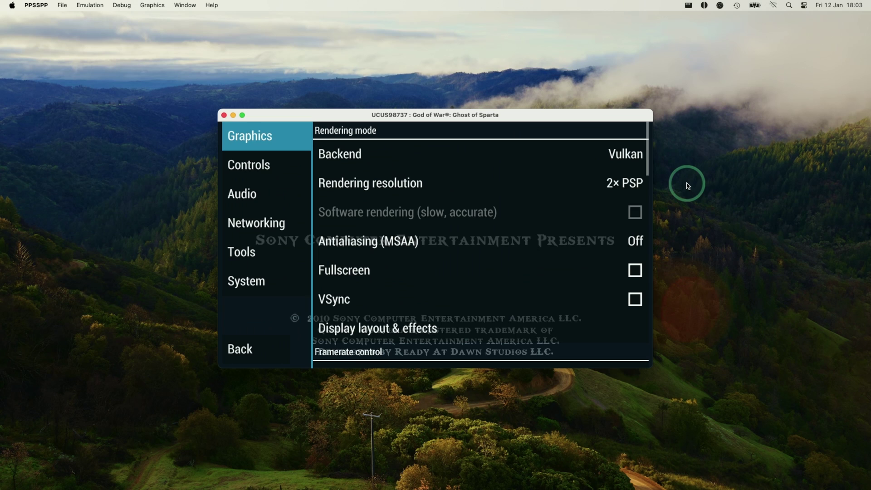
On the Graphics page, change Rendering resolution from 2x PSP to 4x PSP (1080p).
key("Down")
key("Down")
key("Down")
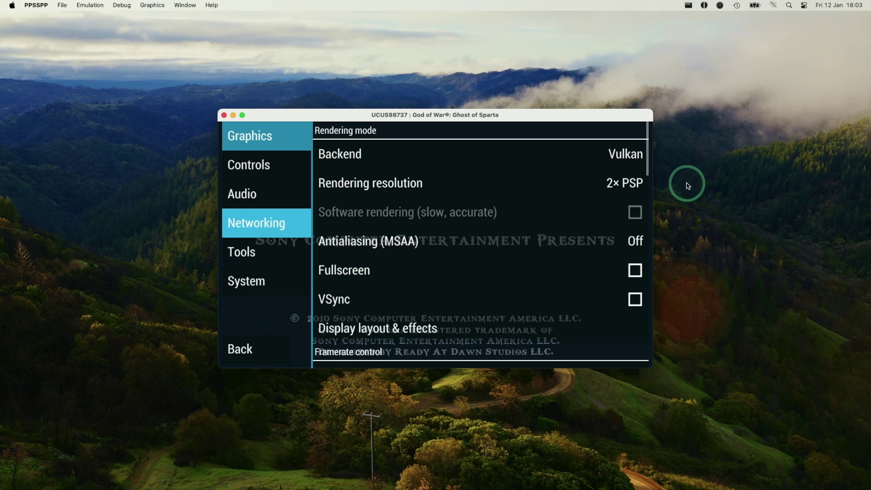
key("Up")
key("Up")
key("Down")
key("Down")
key("Up")
key("Up")
key("Up")
key("Down")
key("Down")
key("Up")
key("Up")
key("Down")
key("Down")
key("Down")
key("Up")
key("Up")
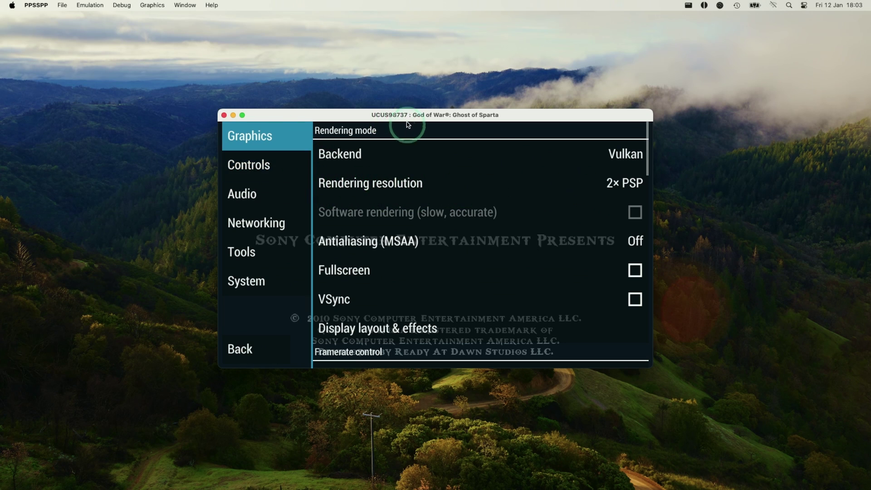
left_click(625, 186)
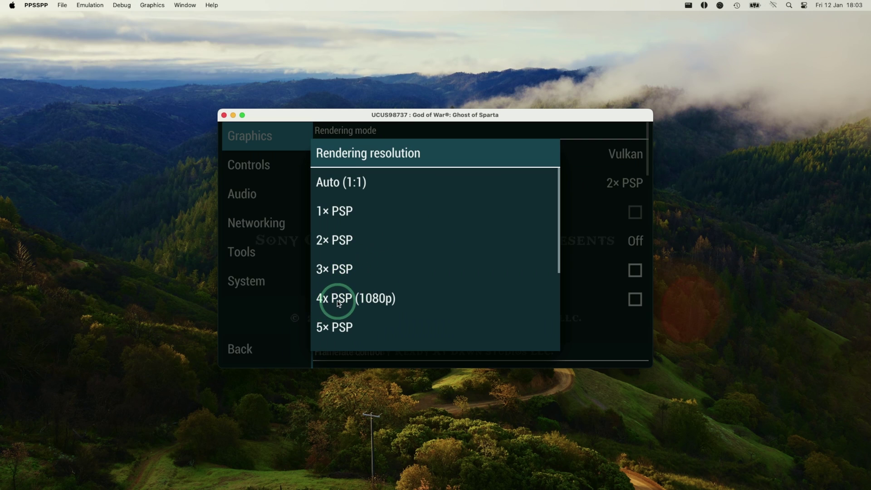
left_click(367, 303)
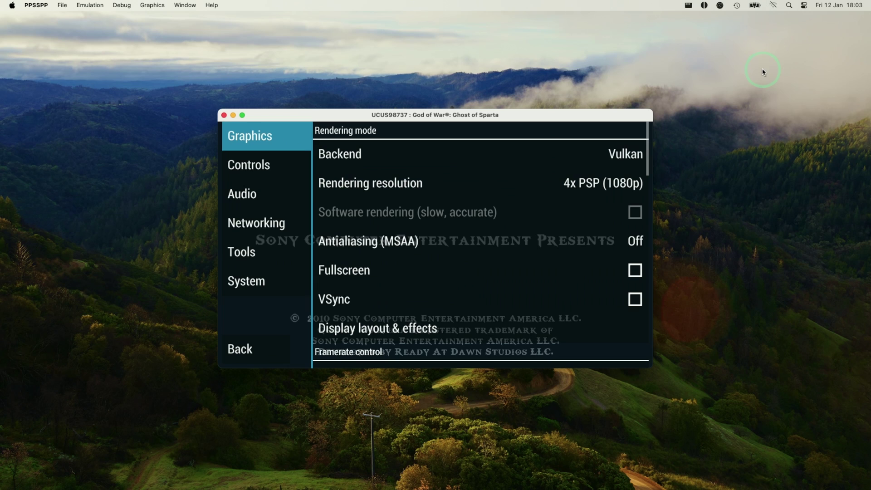
left_click(590, 185)
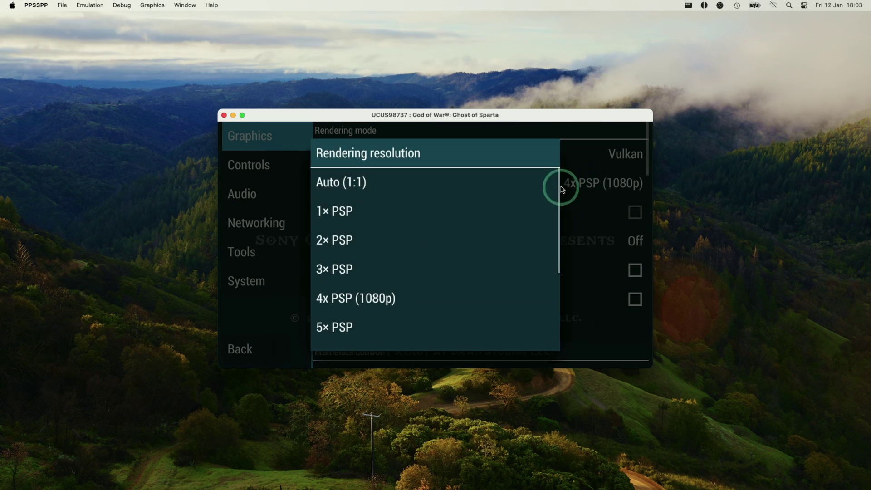
left_click(583, 192)
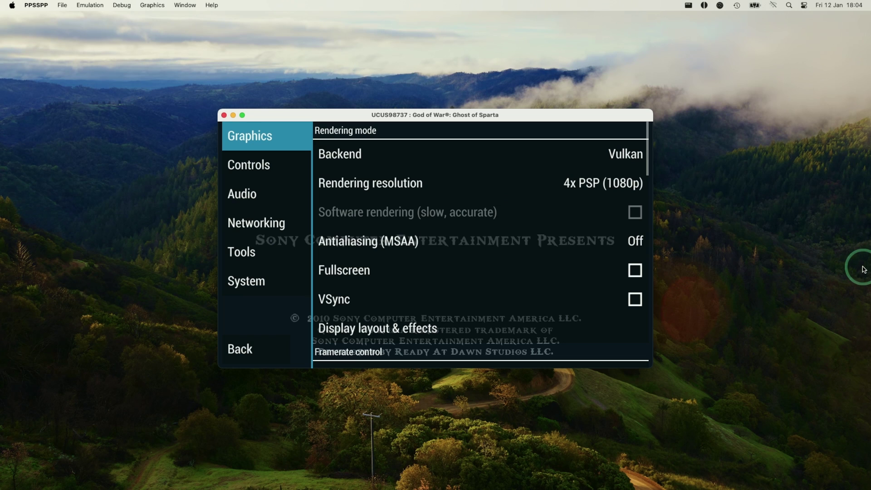
Resume the game and attack Yoshimitsu with punches, kicks and a forward dash.
key("Escape")
key("Return")
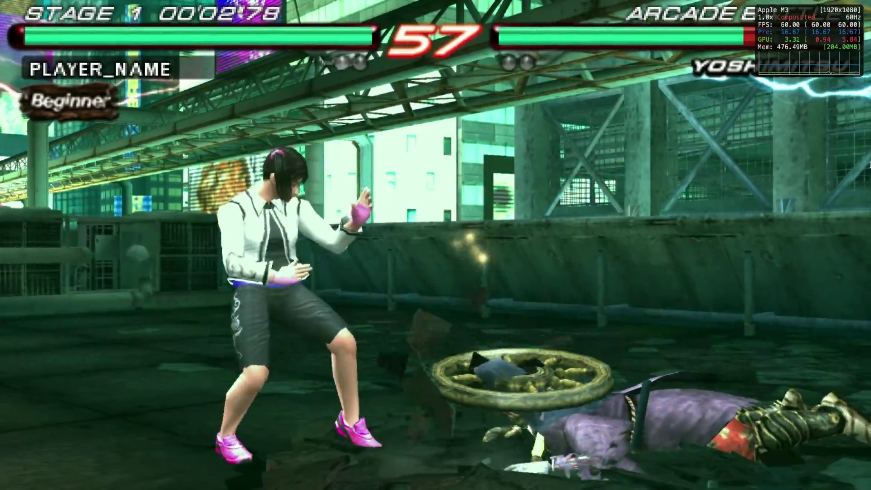
key("a")
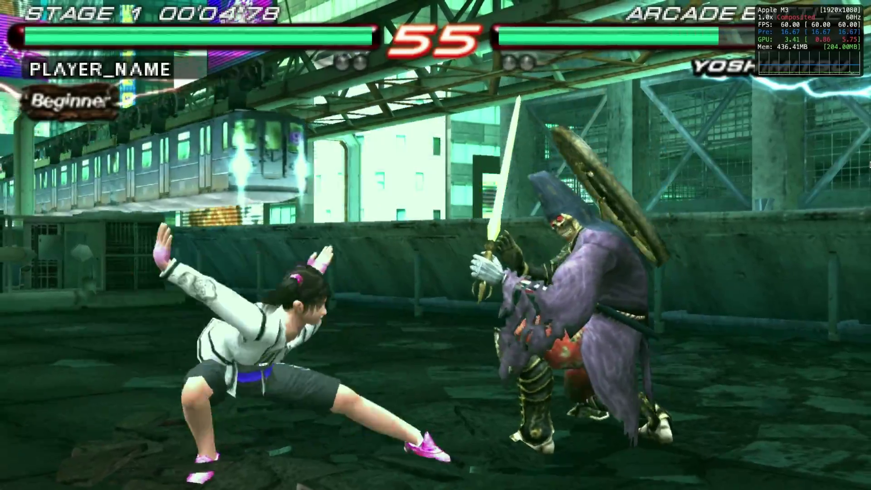
key("z")
key("a")
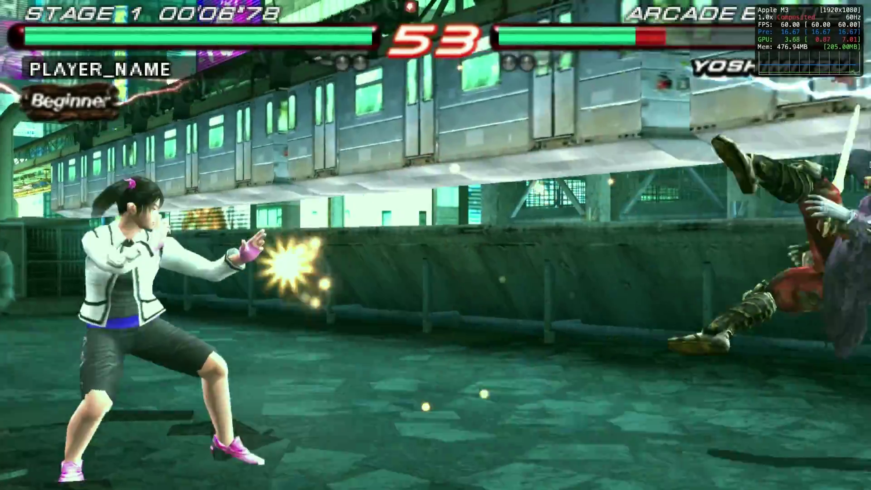
key("Right")
key("Right")
key("a")
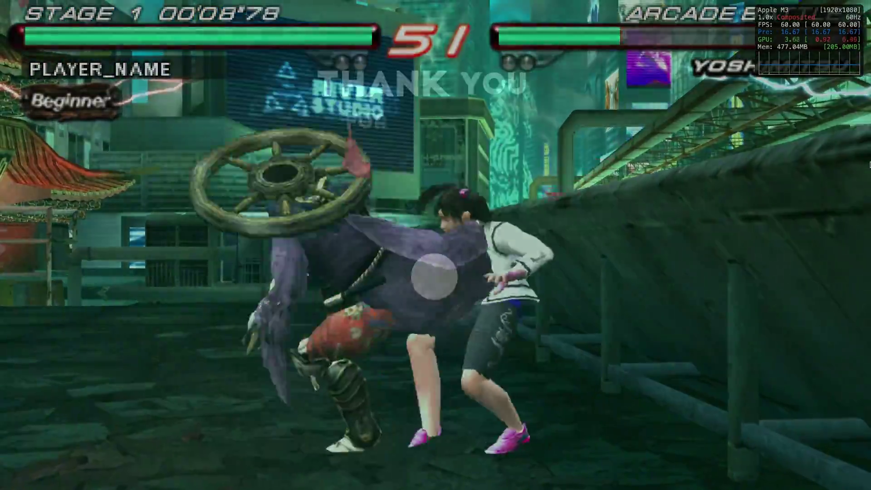